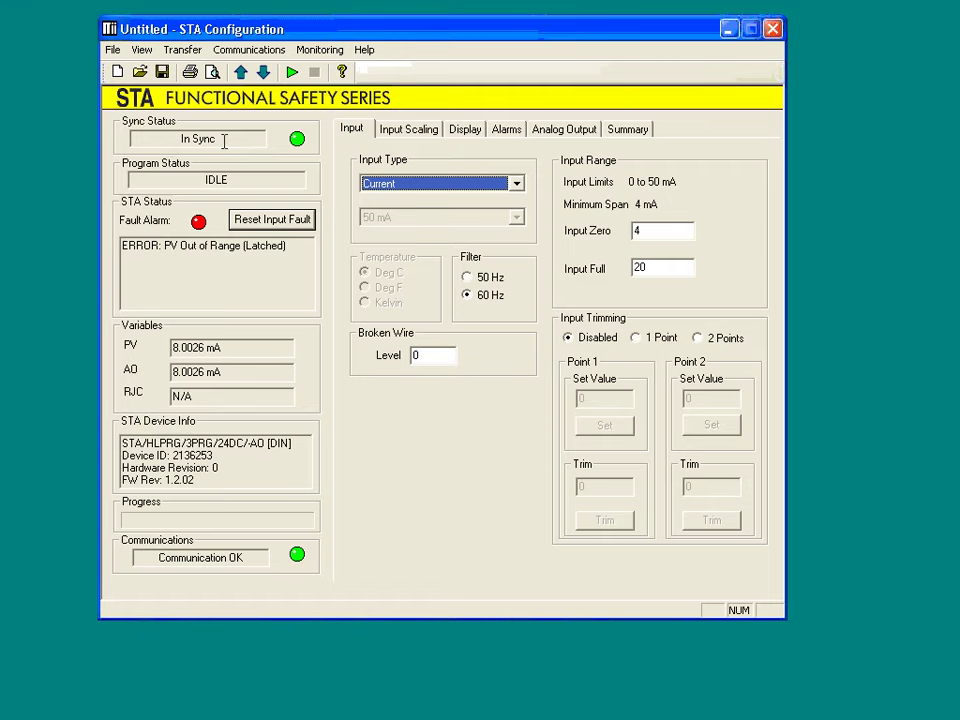
# Step: Switch the input filter to 50 Hz, and return it to 60 Hz
pyautogui.click(468, 278)
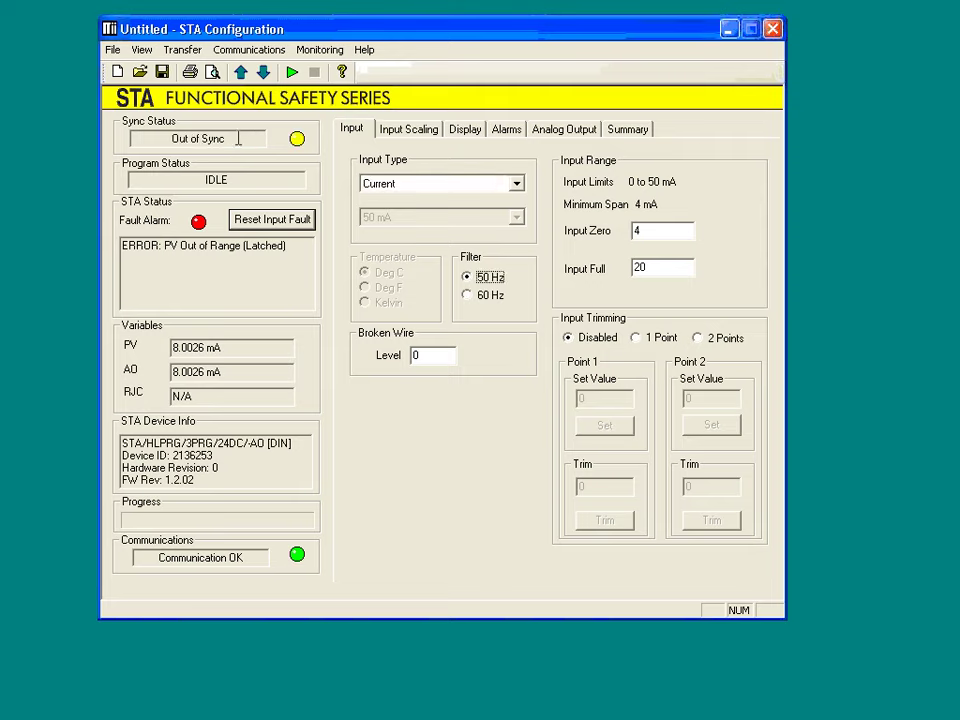
pyautogui.click(470, 296)
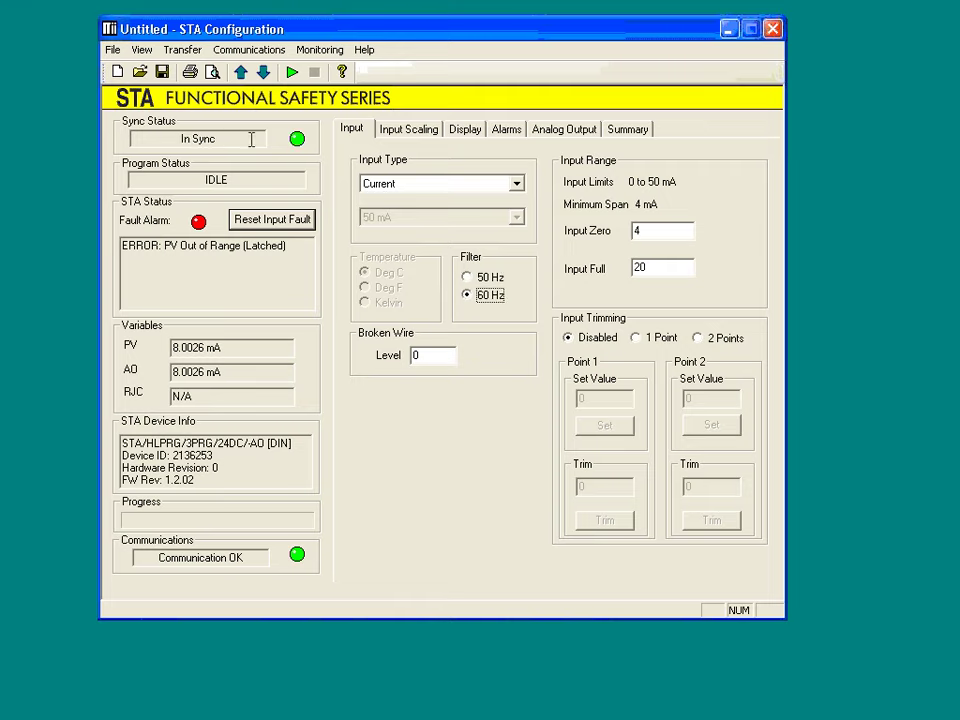
pyautogui.hotkey('shift', 'Tab')
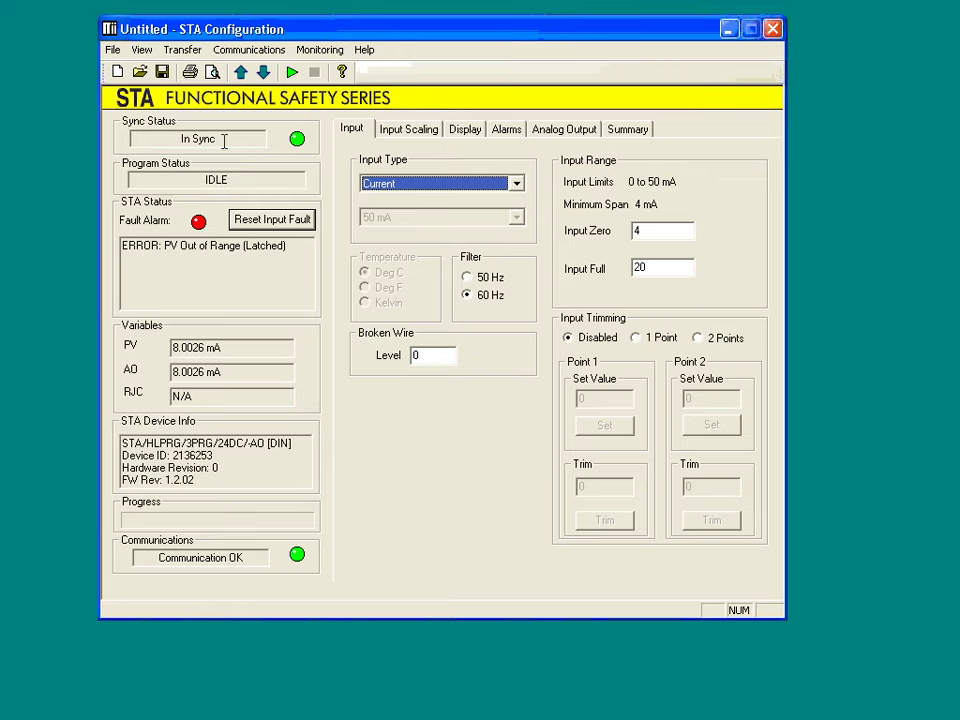
pyautogui.press('Tab')
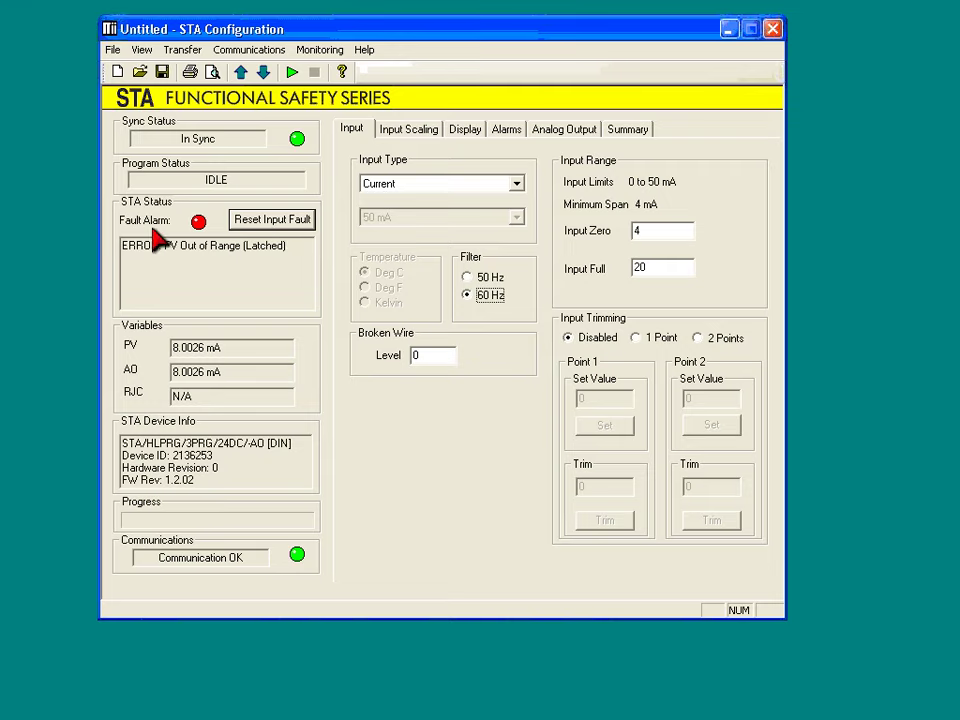
# Step: Reset the latched input fault, and run a device monitoring session until it is stopped
pyautogui.click(262, 225)
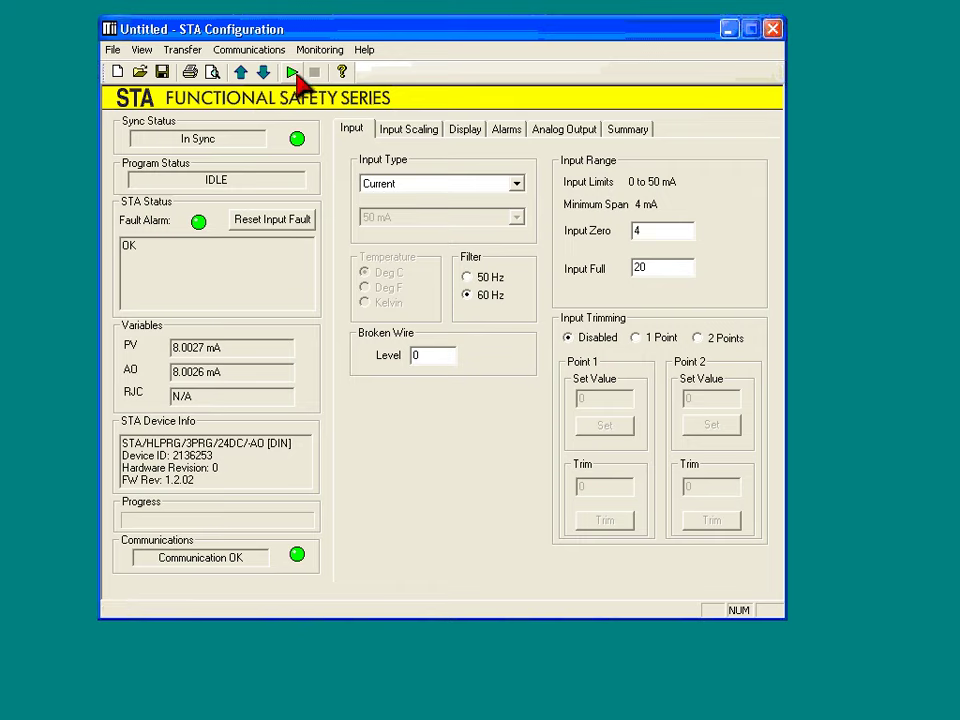
pyautogui.click(294, 78)
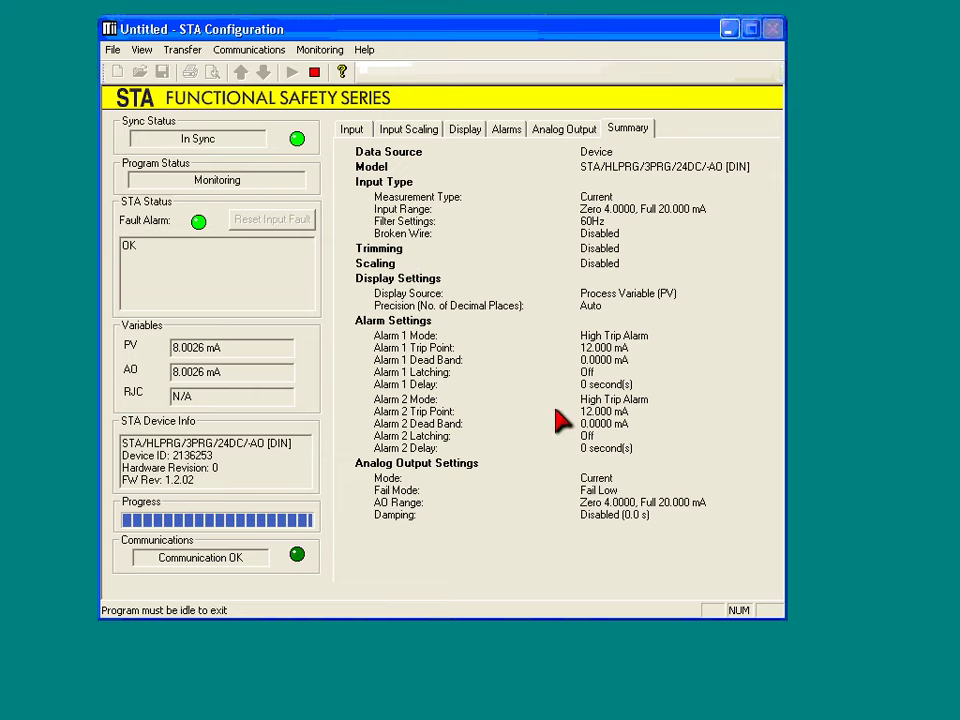
pyautogui.click(314, 74)
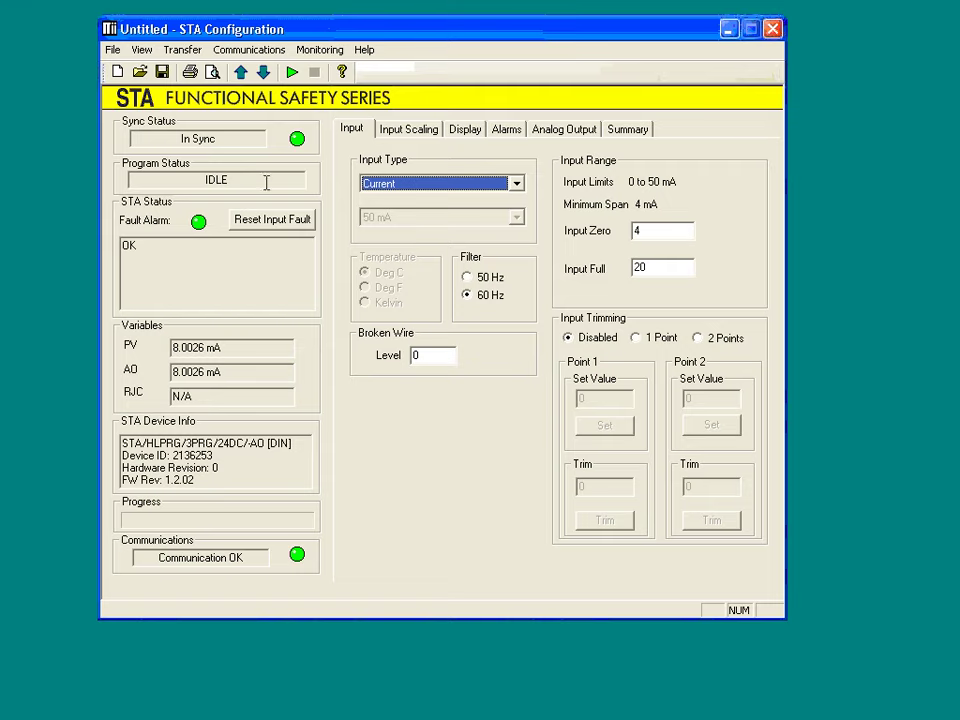
# Step: Save the configuration in the STA folder under the file name Test01
pyautogui.click(110, 52)
pyautogui.click(112, 118)
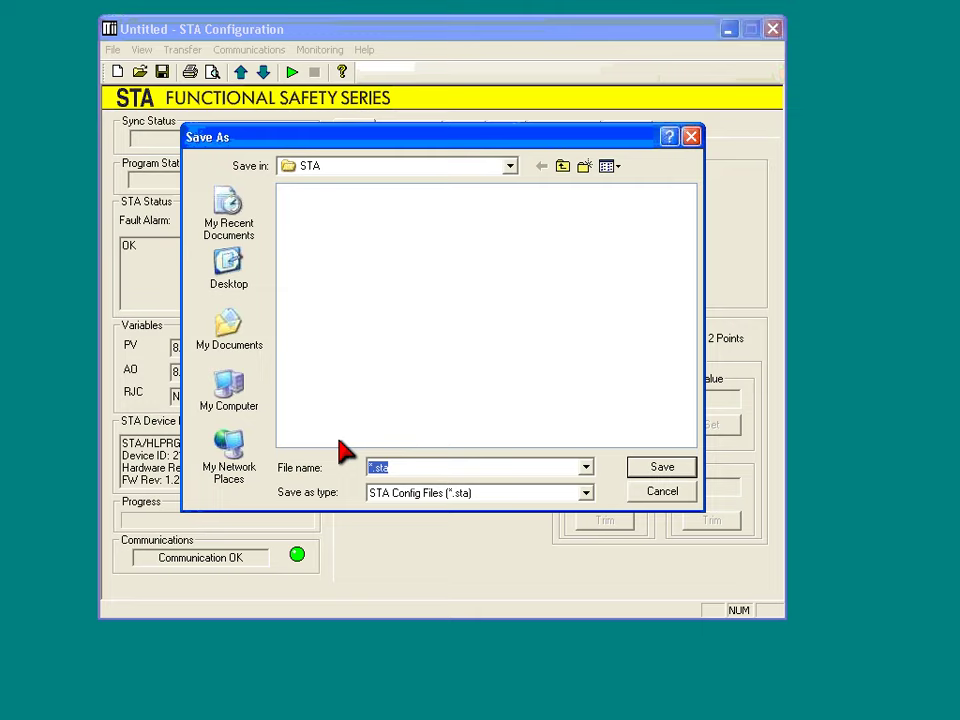
pyautogui.write('Test01')
pyautogui.click(659, 470)
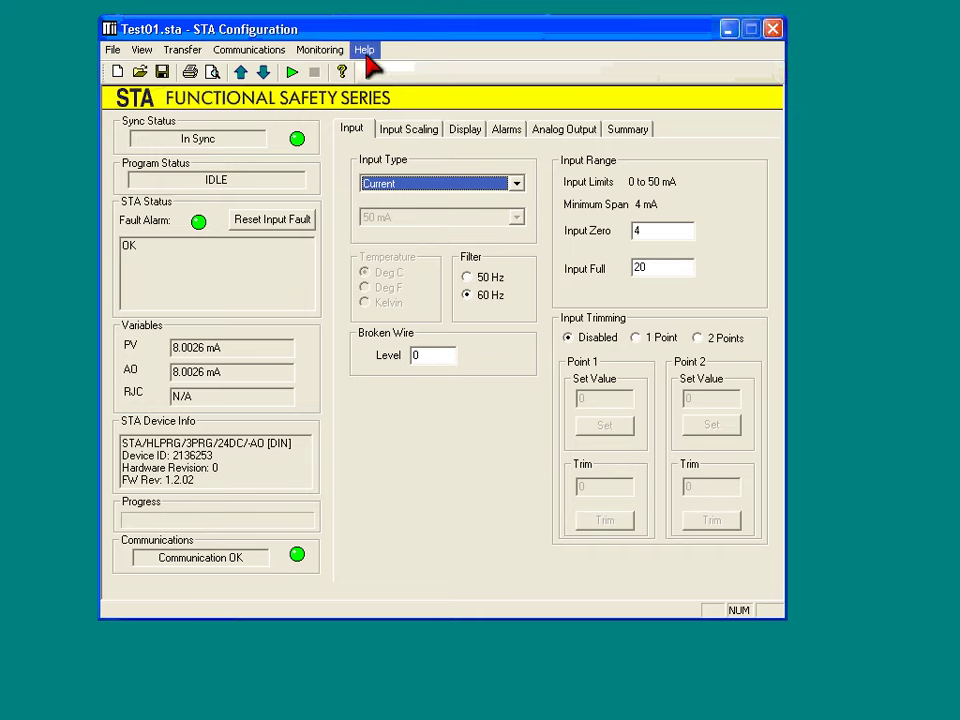
pyautogui.click(141, 50)
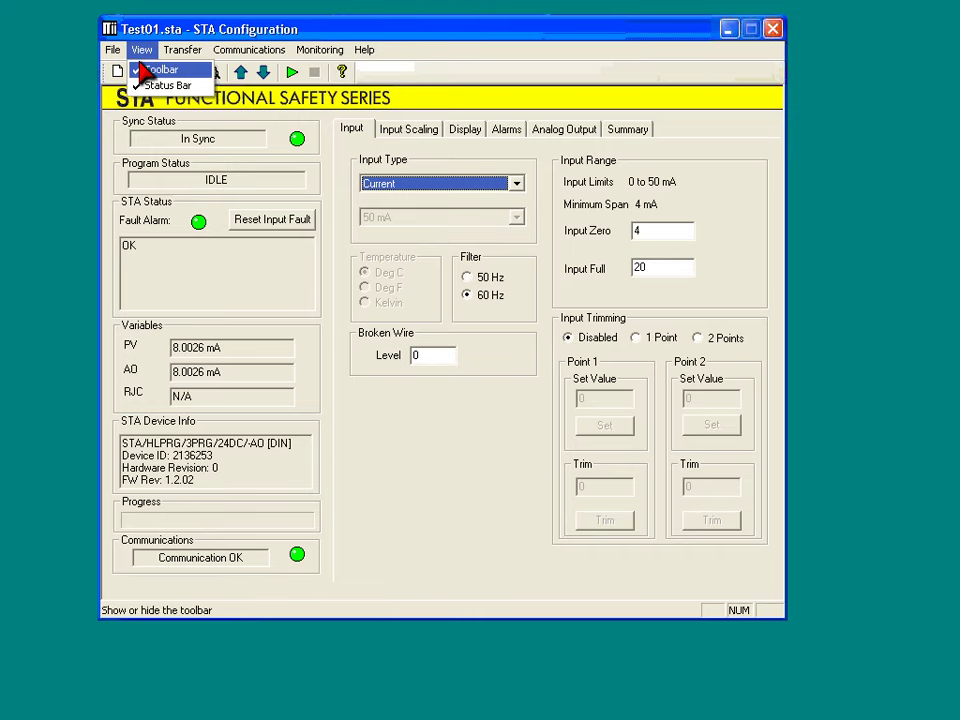
pyautogui.click(404, 75)
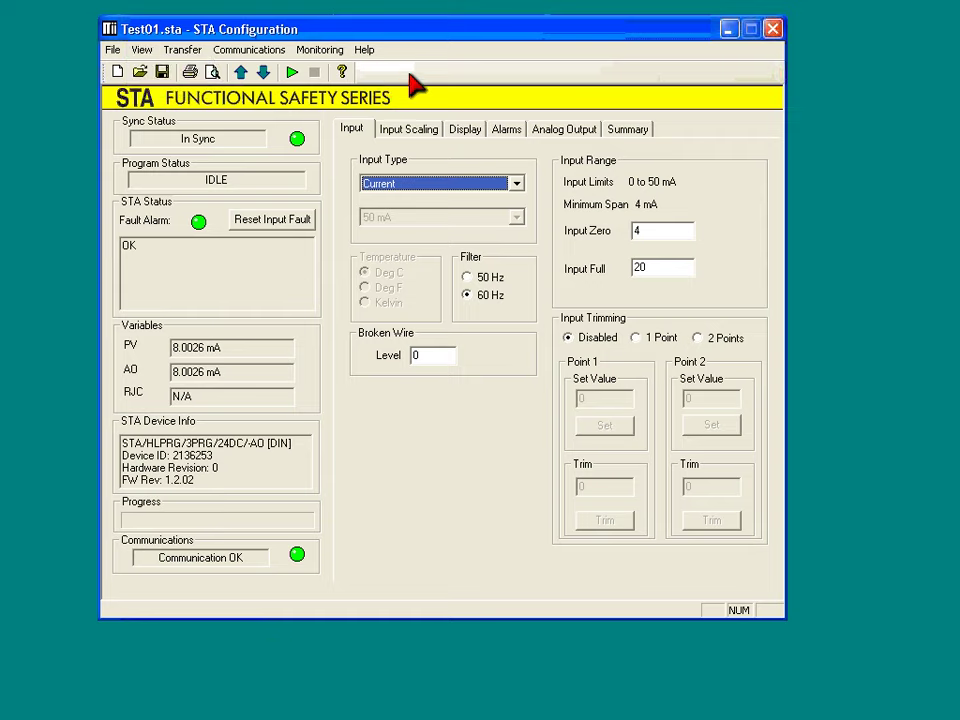
pyautogui.click(185, 52)
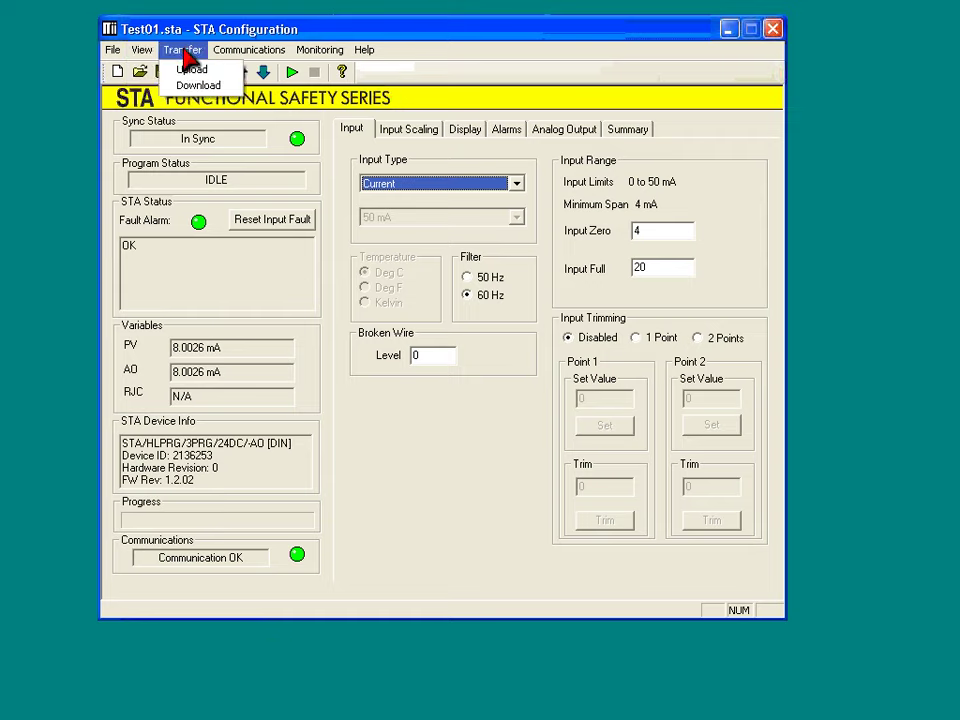
pyautogui.click(431, 62)
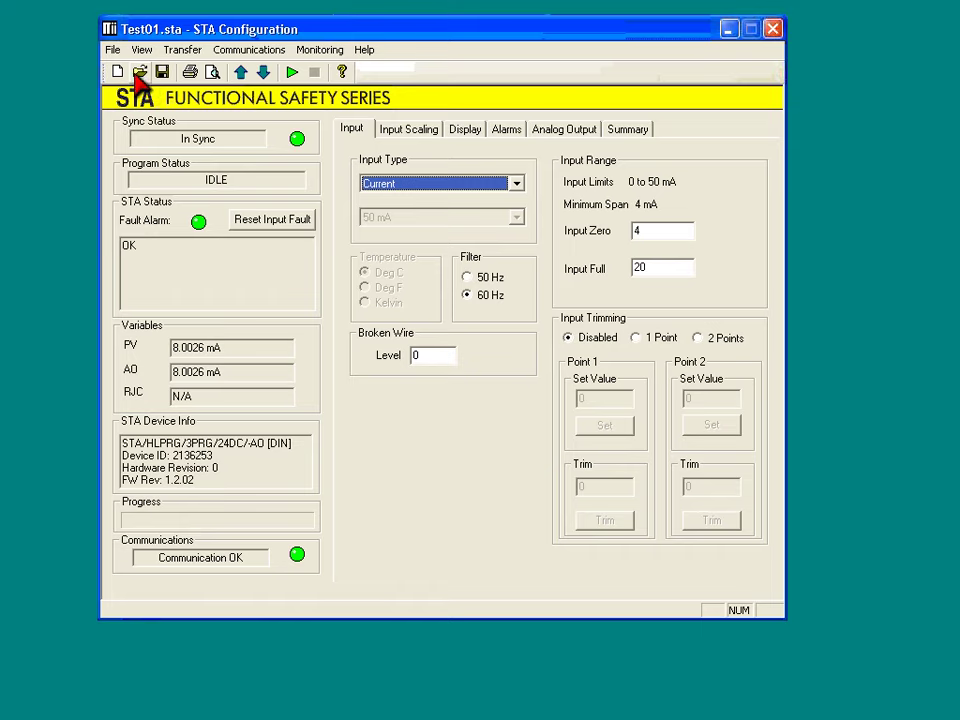
pyautogui.click(247, 50)
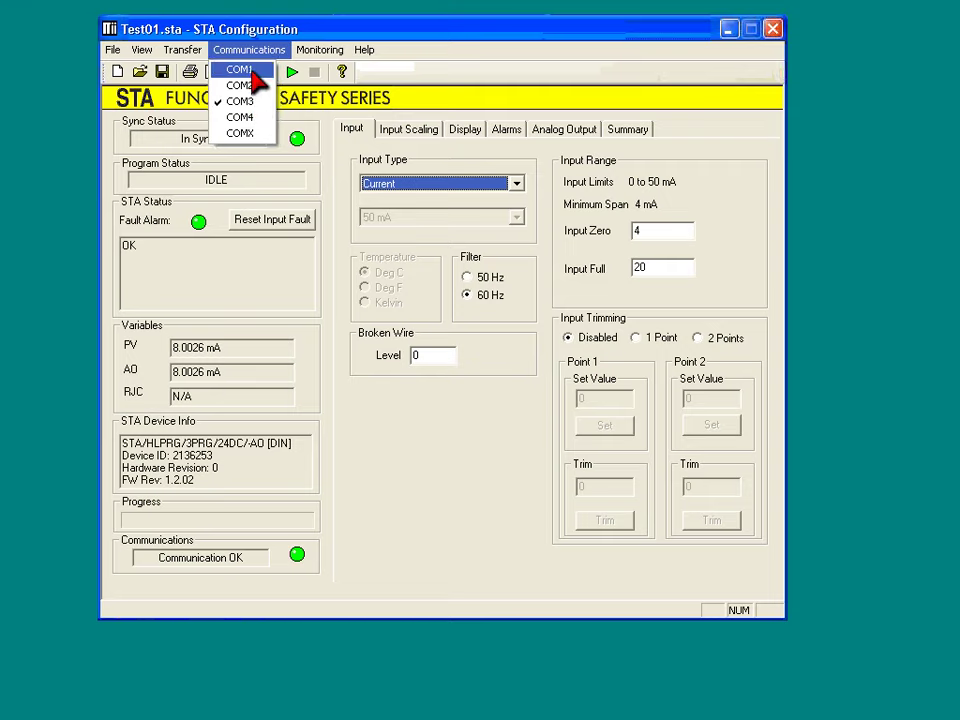
pyautogui.click(253, 62)
pyautogui.click(322, 52)
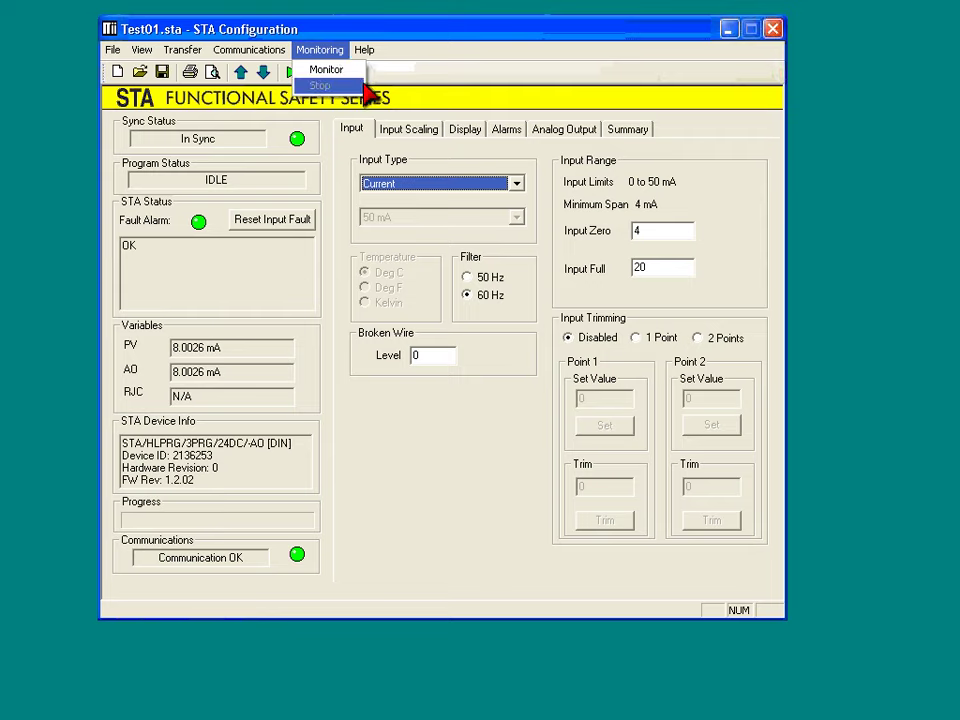
pyautogui.click(412, 73)
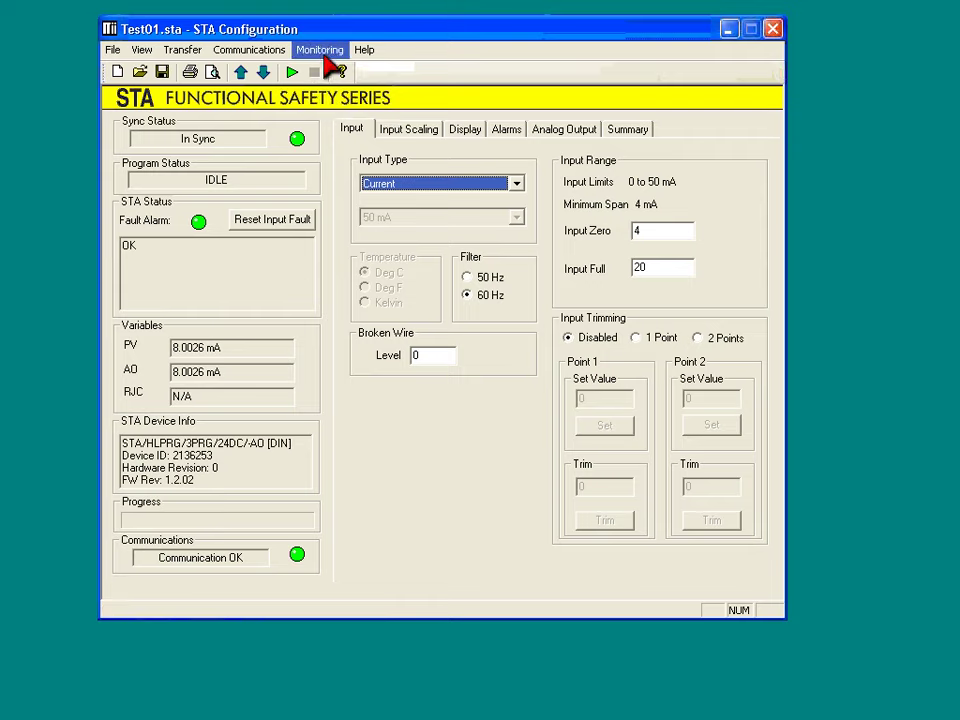
# Step: Check the STA Configuration software's version information and close it
pyautogui.click(362, 52)
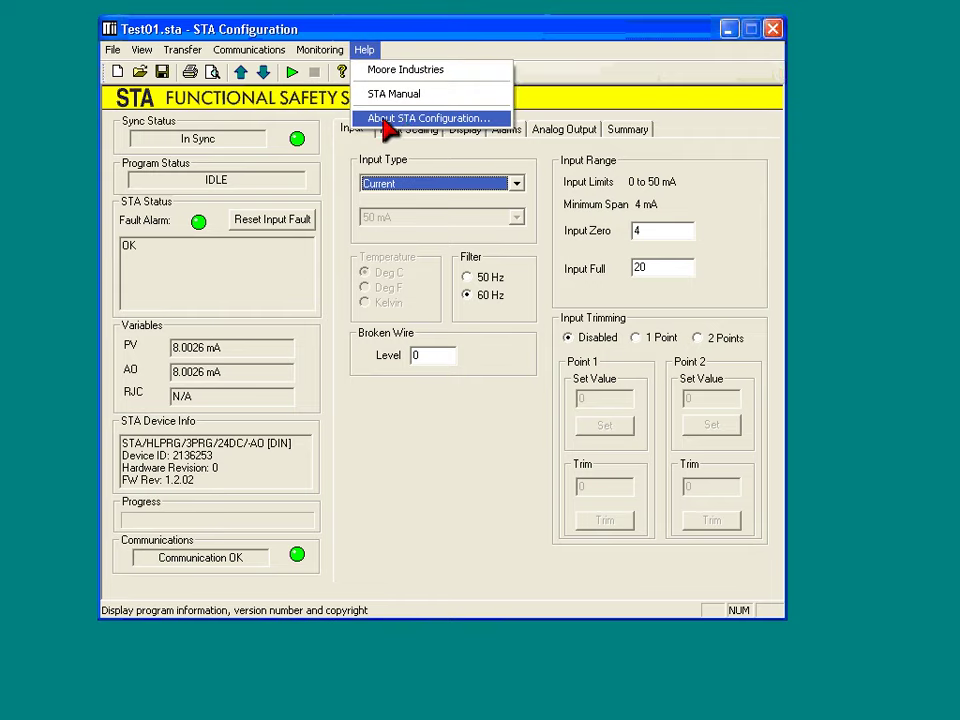
pyautogui.moveTo(249, 49)
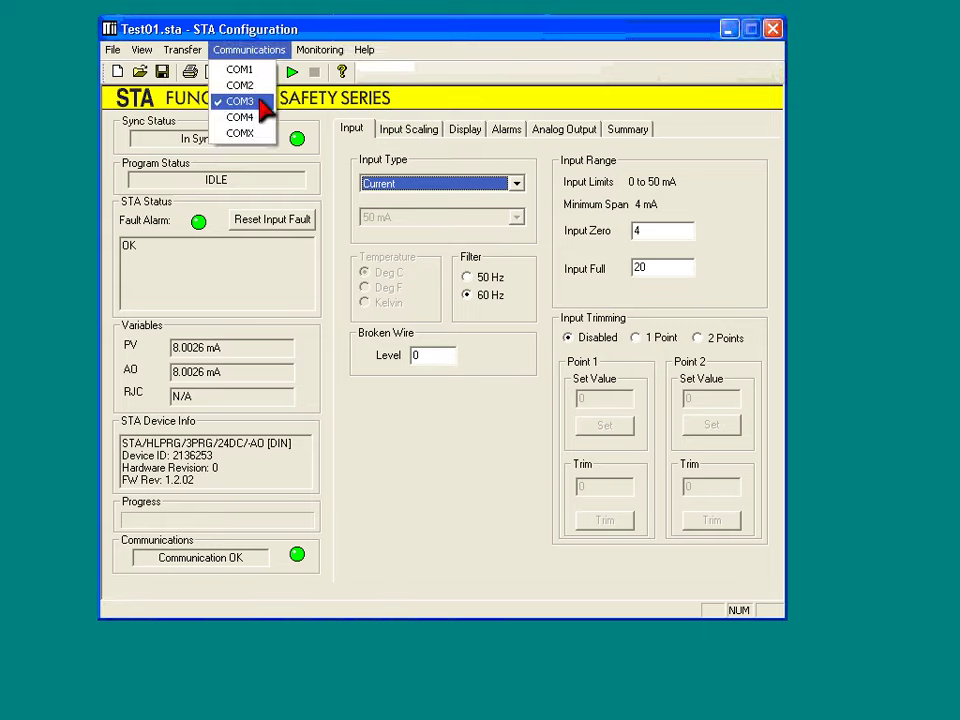
pyautogui.click(402, 118)
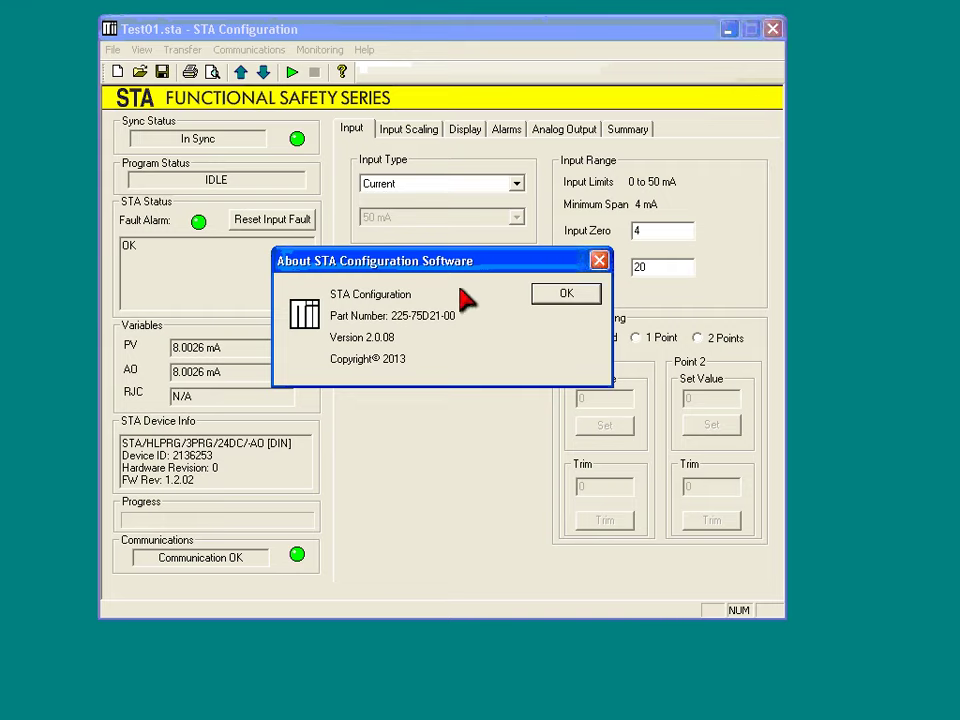
pyautogui.click(599, 261)
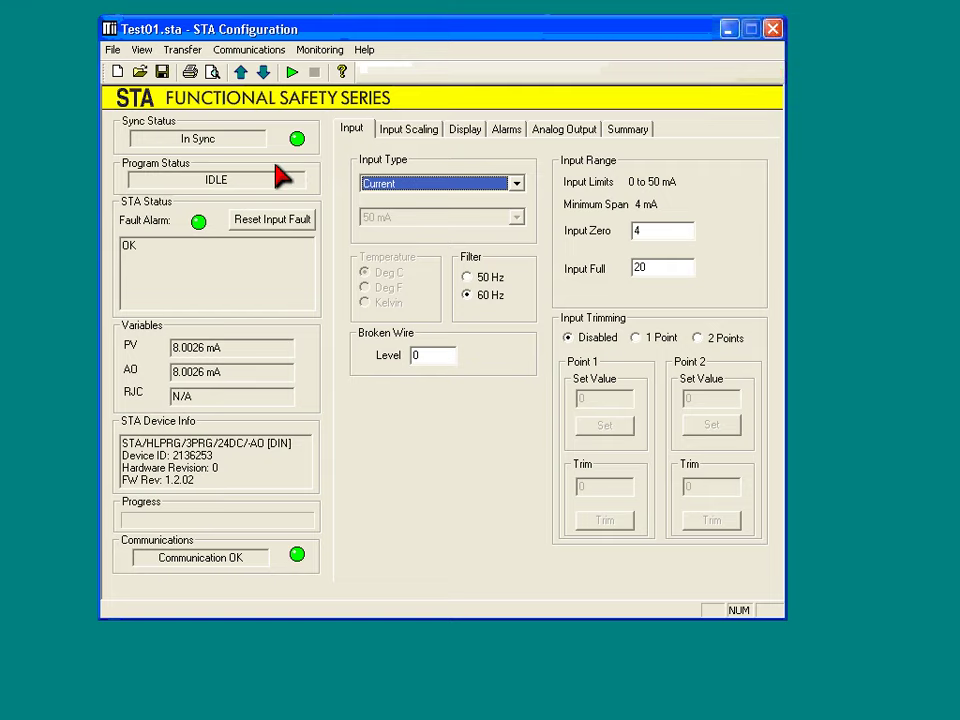
# Step: Change the input filter to 50 Hz and run a monitoring session, accepting the loss of the change, until it is stopped
pyautogui.click(467, 277)
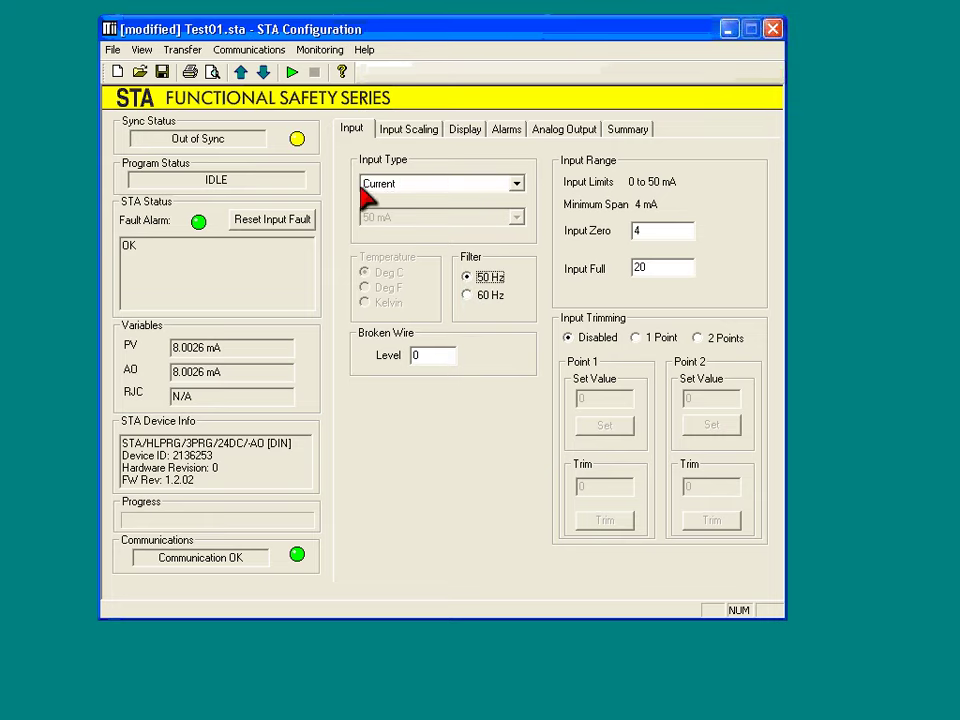
pyautogui.click(291, 72)
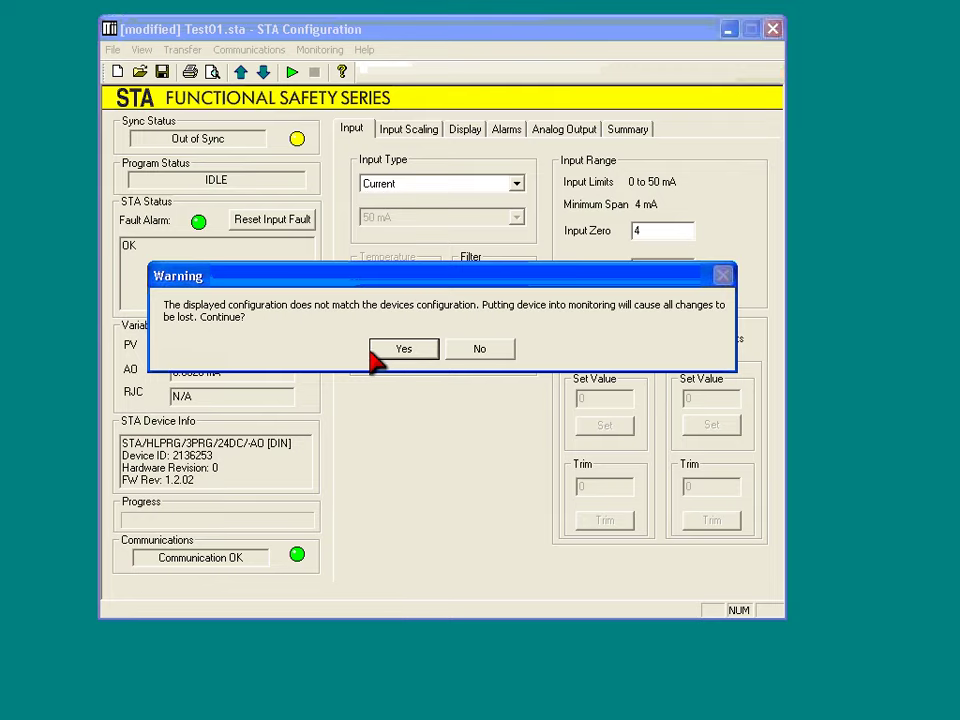
pyautogui.click(411, 350)
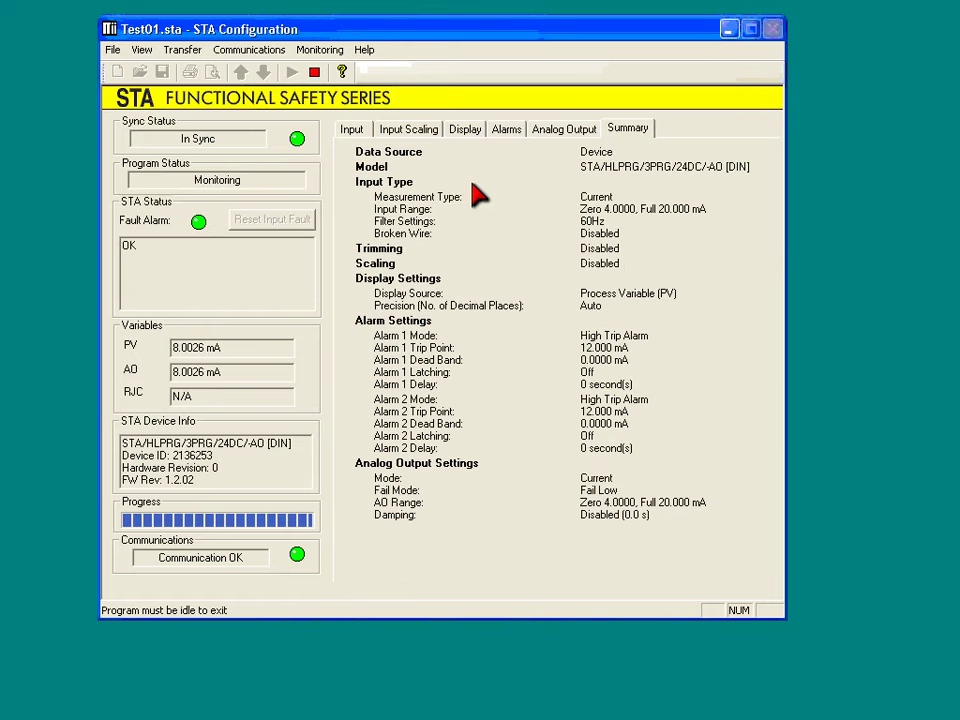
pyautogui.click(314, 72)
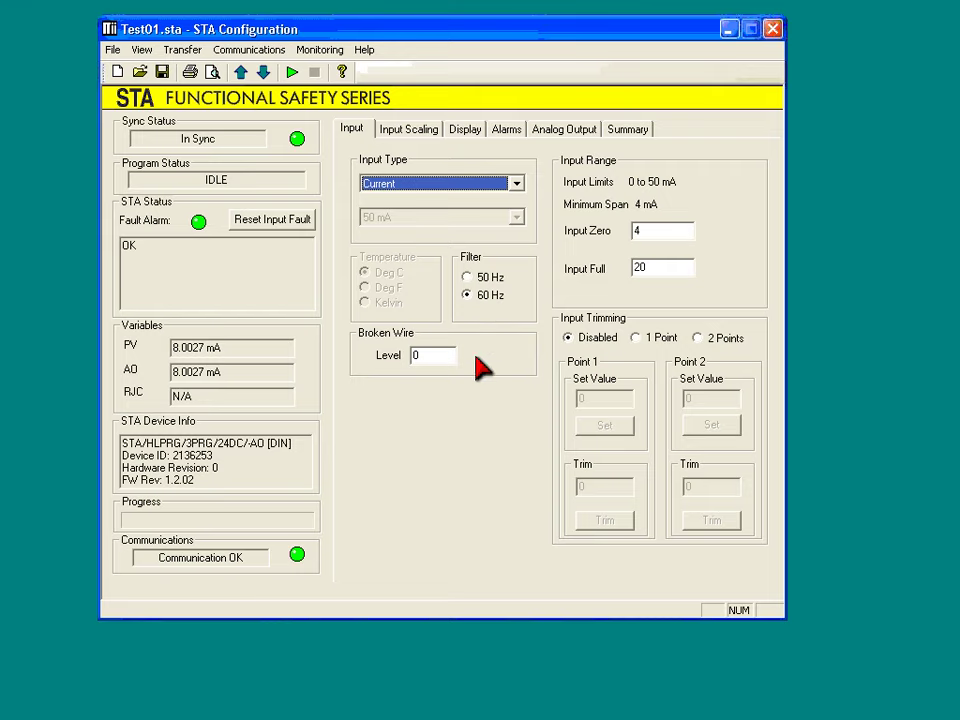
# Step: Set the input filter to 50 Hz and download the configuration to the STA device
pyautogui.click(467, 277)
pyautogui.click(265, 76)
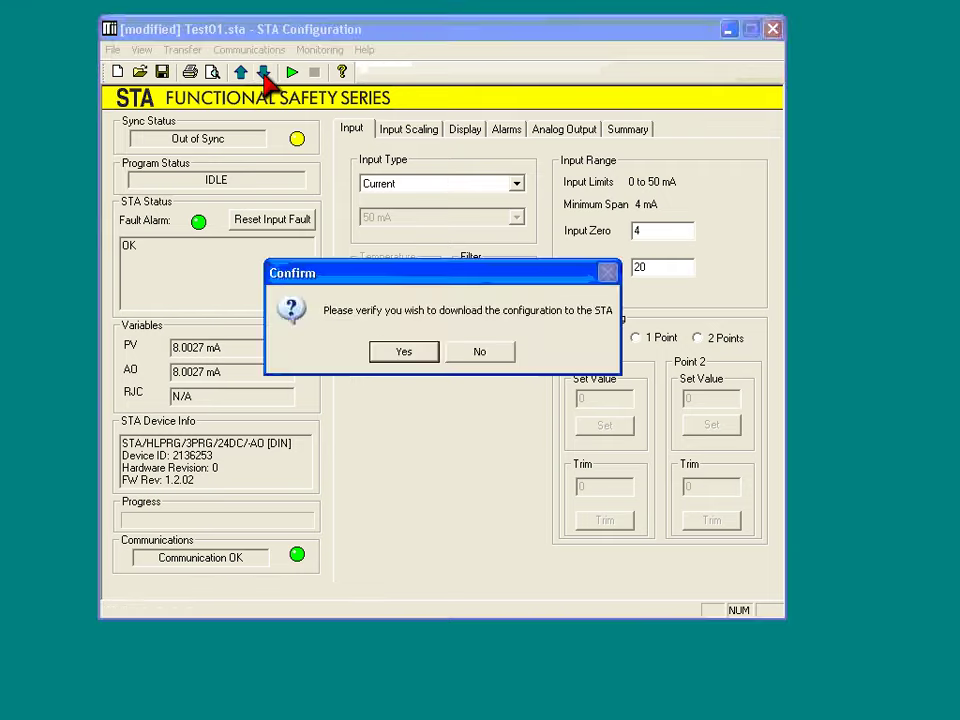
pyautogui.click(405, 355)
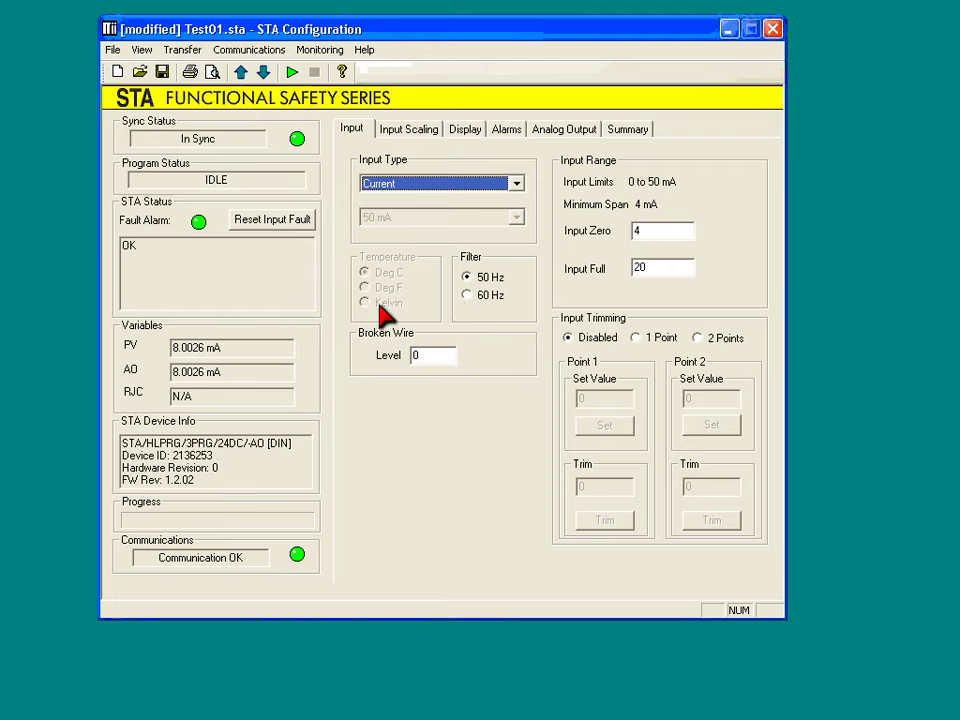
# Step: Set the input filter back to 60 Hz and download the configuration to the STA device
pyautogui.click(469, 297)
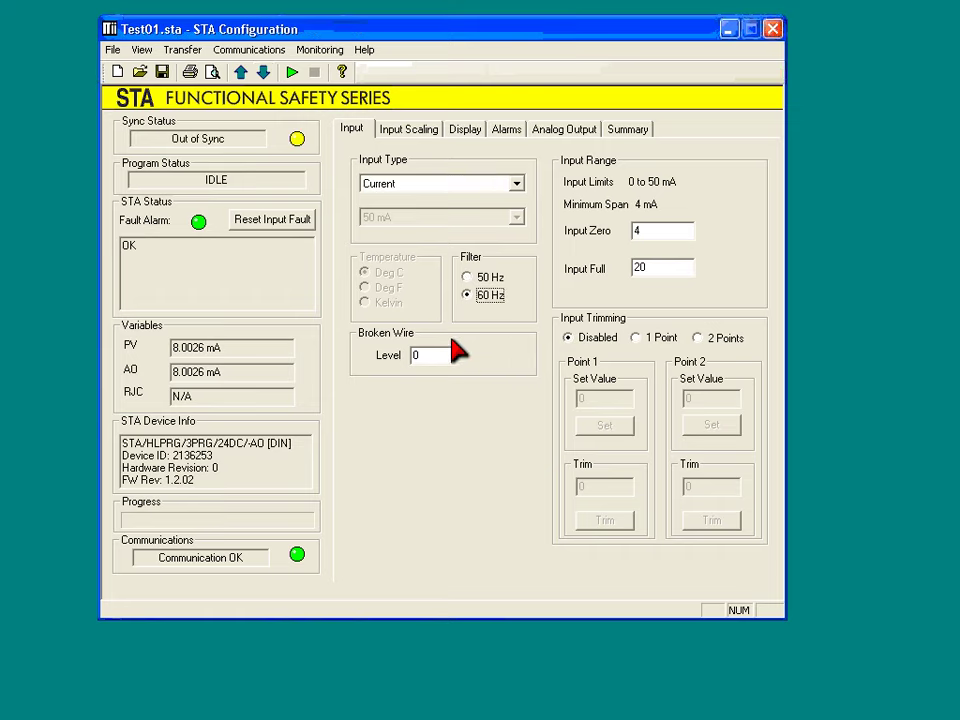
pyautogui.click(263, 75)
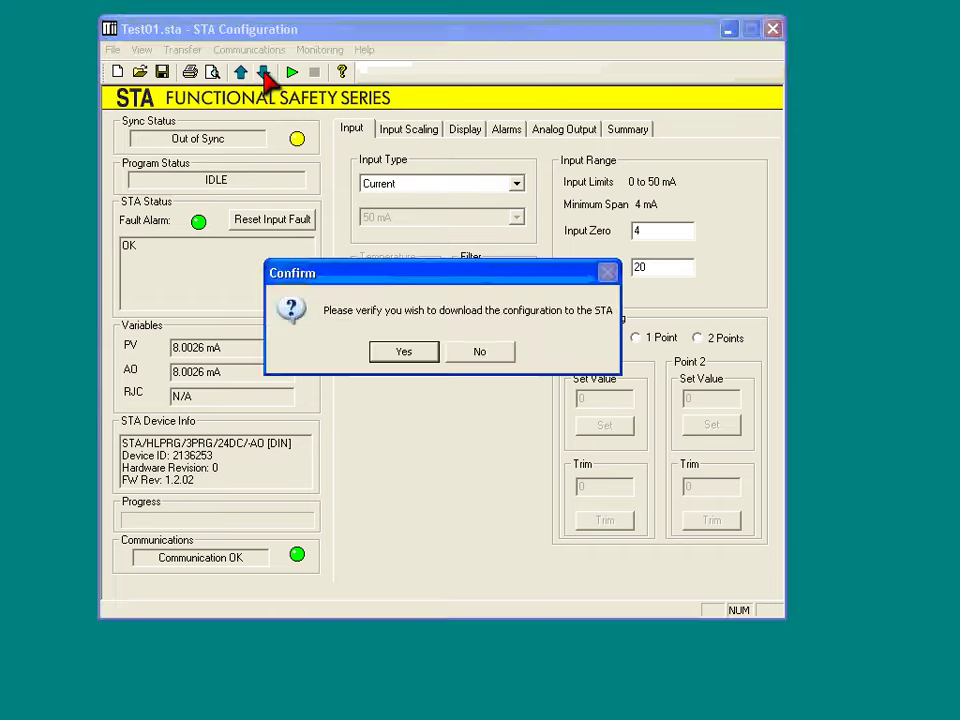
pyautogui.click(430, 352)
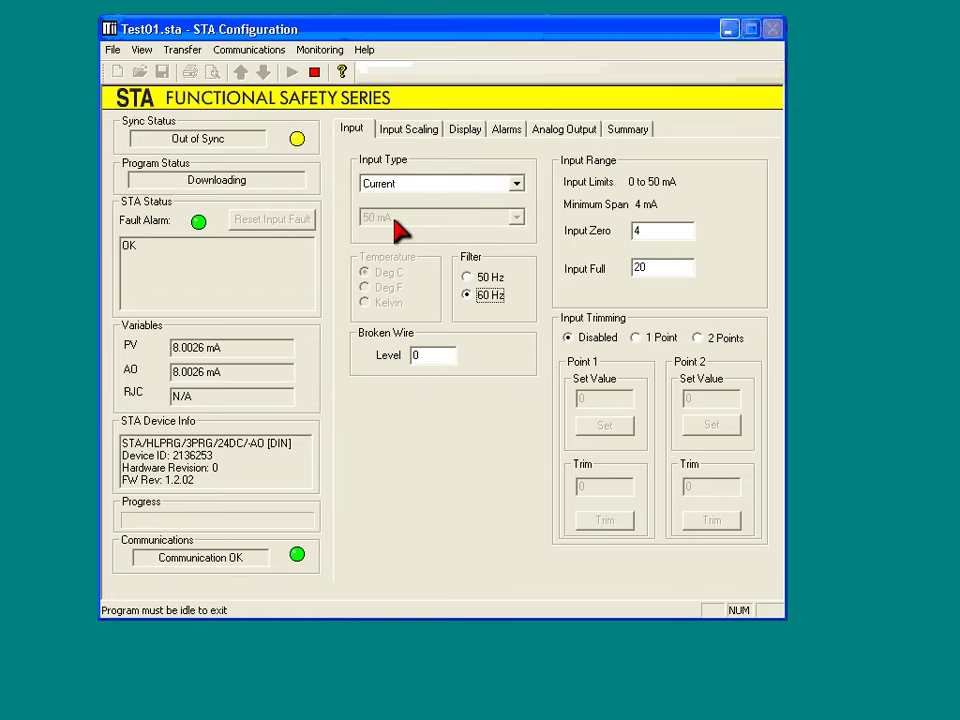